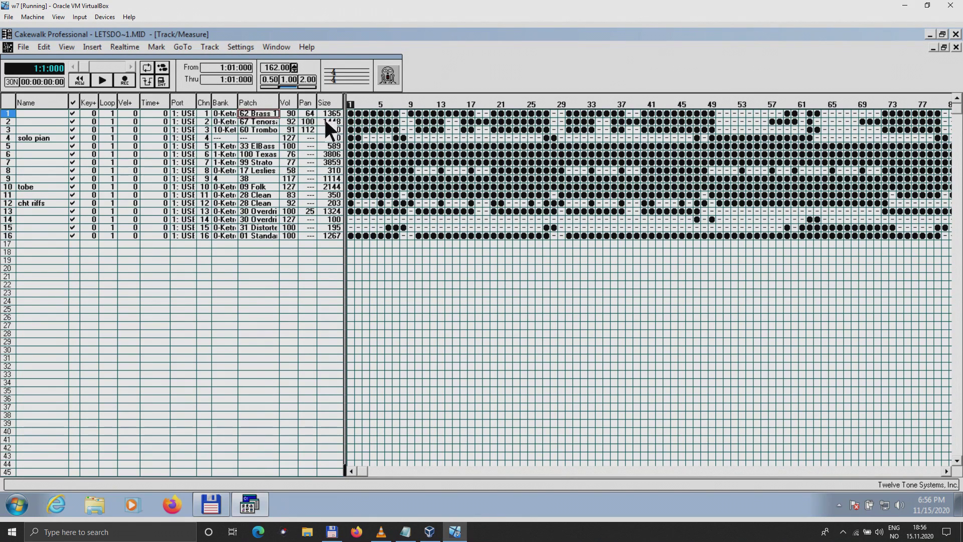
Open track 1's event list to inspect it, then close it again.
{"action": "left_click", "coordinate": [350, 113]}
{"action": "double_click", "coordinate": [351, 112]}
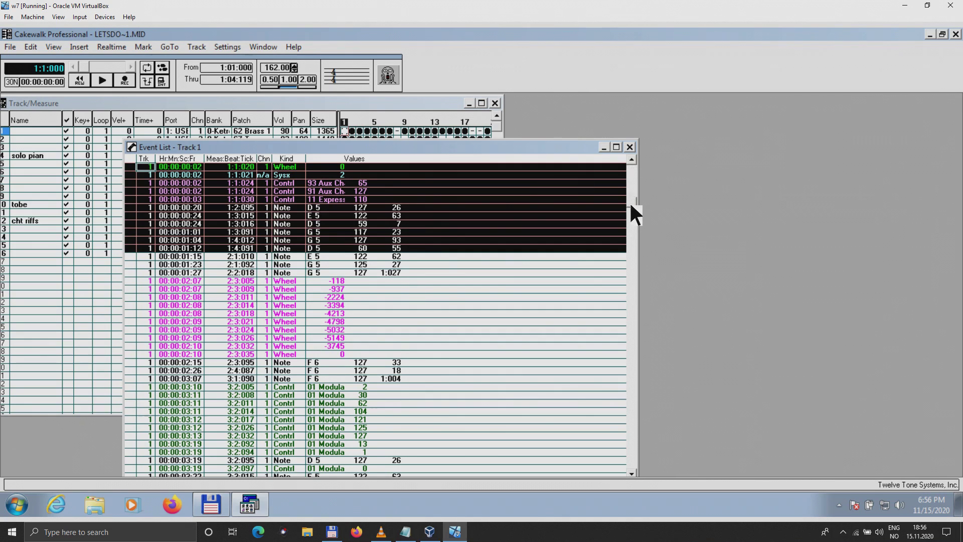
{"action": "left_click_drag", "start_coordinate": [631, 205], "coordinate": [630, 209]}
{"action": "left_click", "coordinate": [629, 147]}
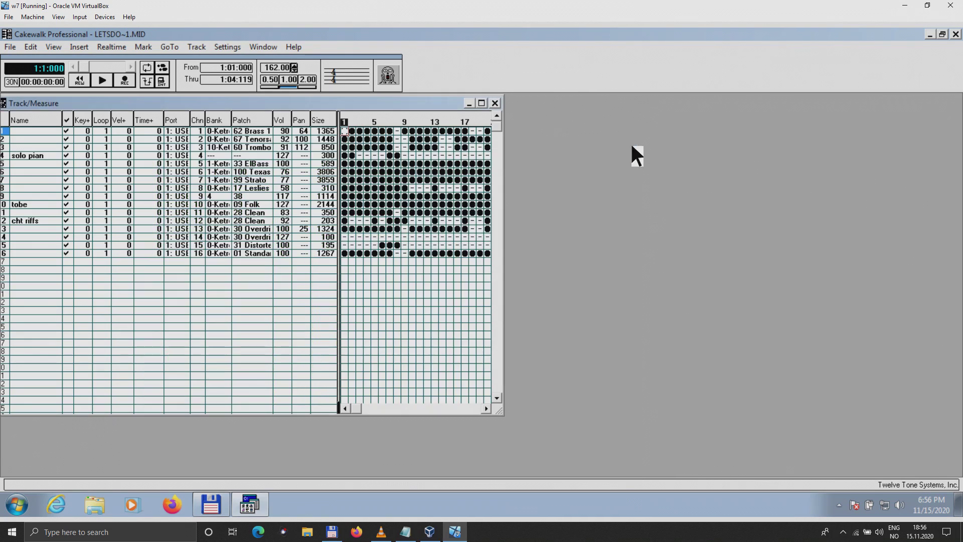
Maximize the Track/Measure view and select track 12 from measure 4 to the end.
{"action": "left_click", "coordinate": [481, 103]}
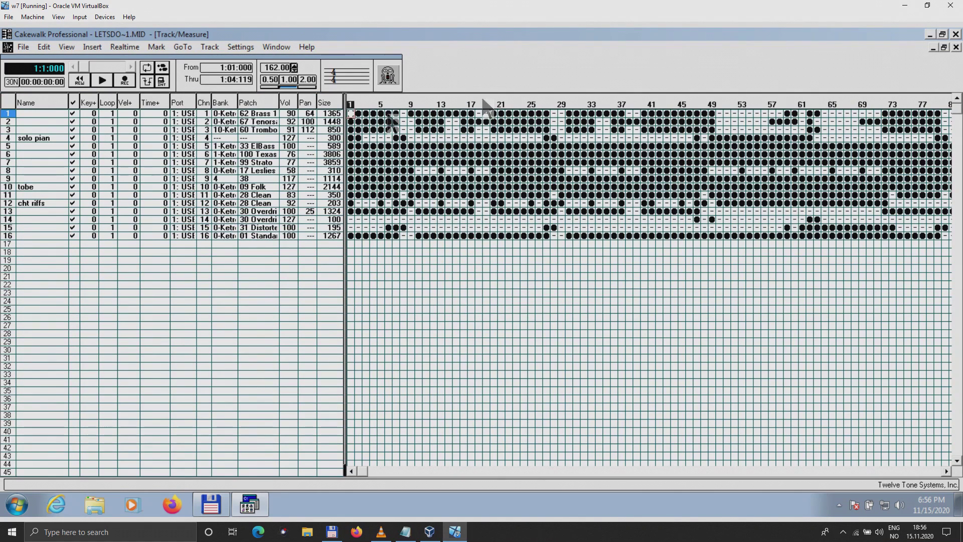
{"action": "left_click", "coordinate": [350, 227]}
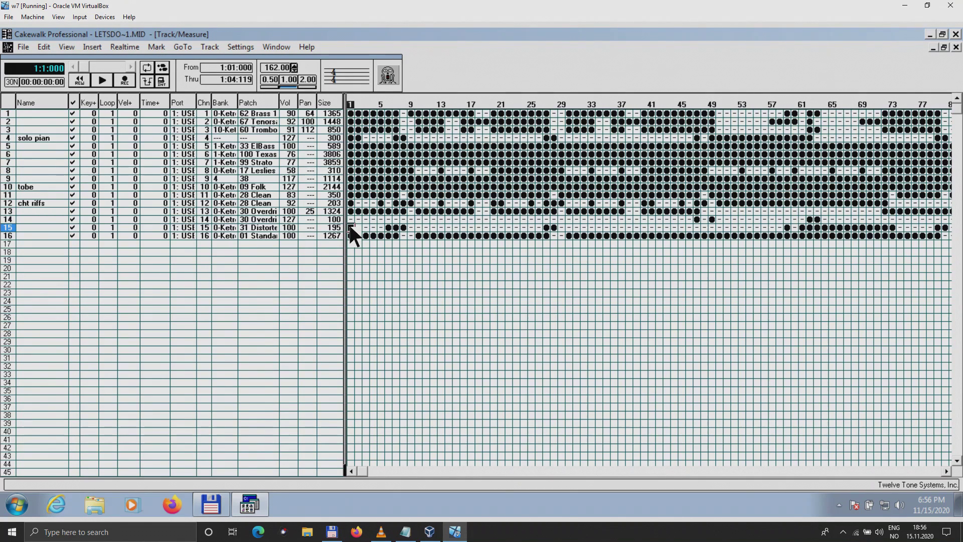
{"action": "left_click", "coordinate": [350, 113]}
{"action": "left_click", "coordinate": [373, 203]}
{"action": "key", "text": "shift+End"}
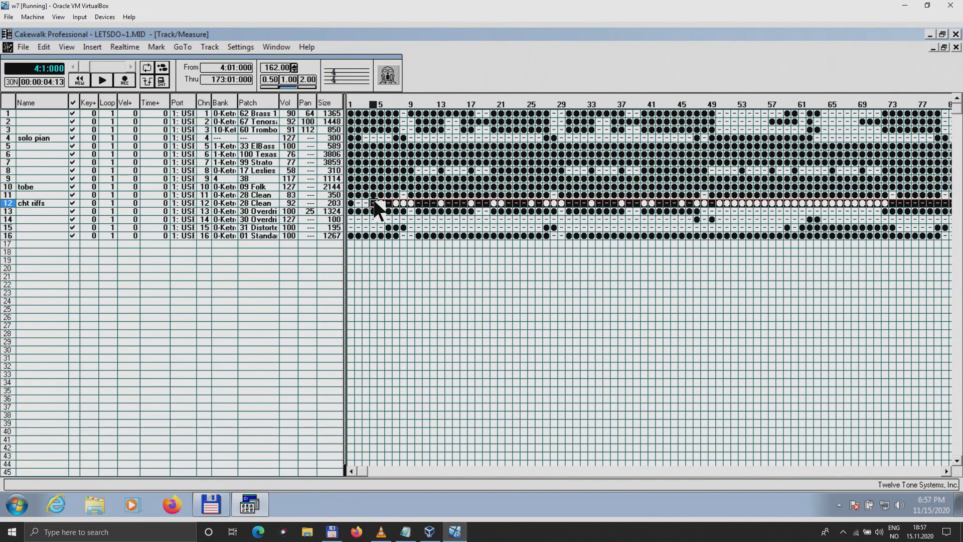
Drag track 12's selection onto track 11, blending old and new material.
{"action": "left_click_drag", "start_coordinate": [374, 201], "coordinate": [368, 171]}
{"action": "left_click", "coordinate": [235, 131]}
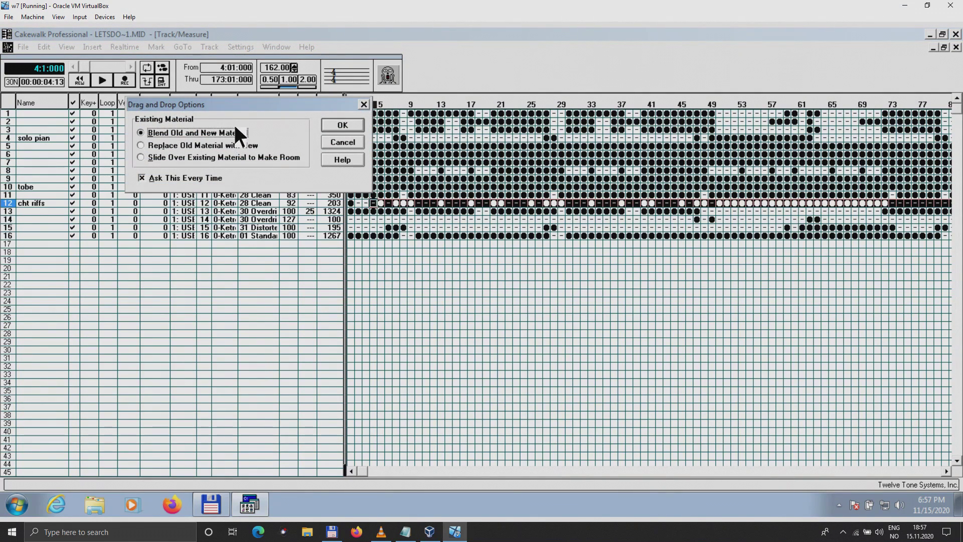
{"action": "left_click", "coordinate": [340, 126]}
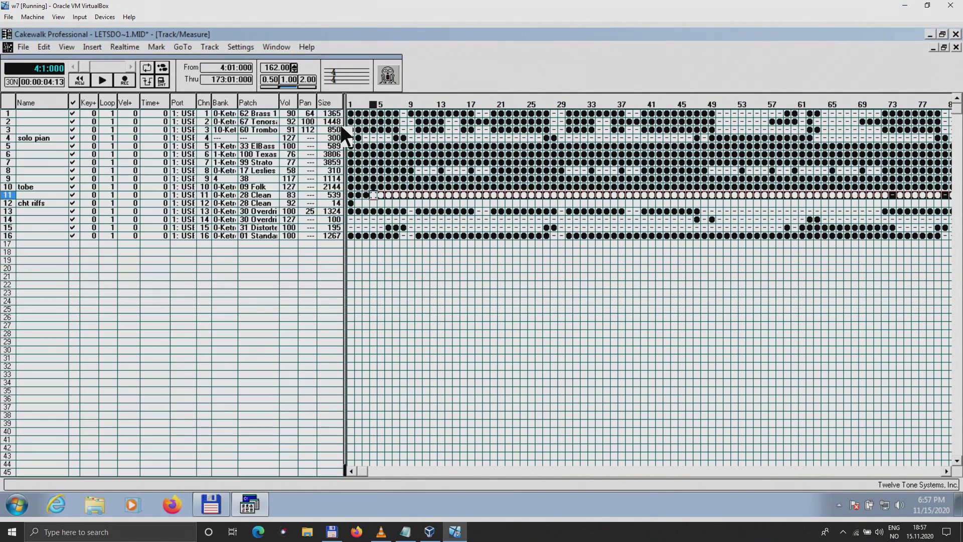
Set track 1's channel to 12 and track 12's channel to 1.
{"action": "left_click", "coordinate": [351, 203]}
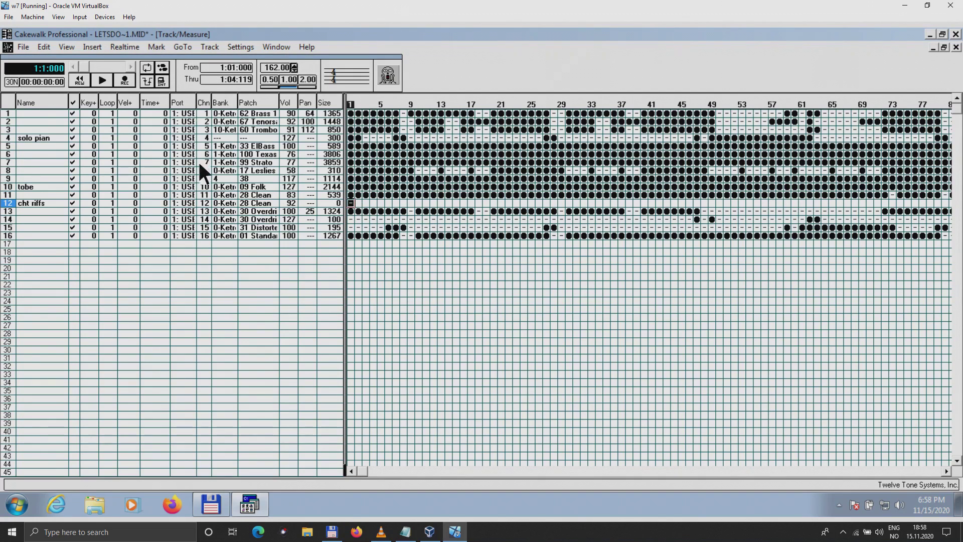
{"action": "left_click", "coordinate": [204, 114]}
{"action": "left_click", "coordinate": [203, 112]}
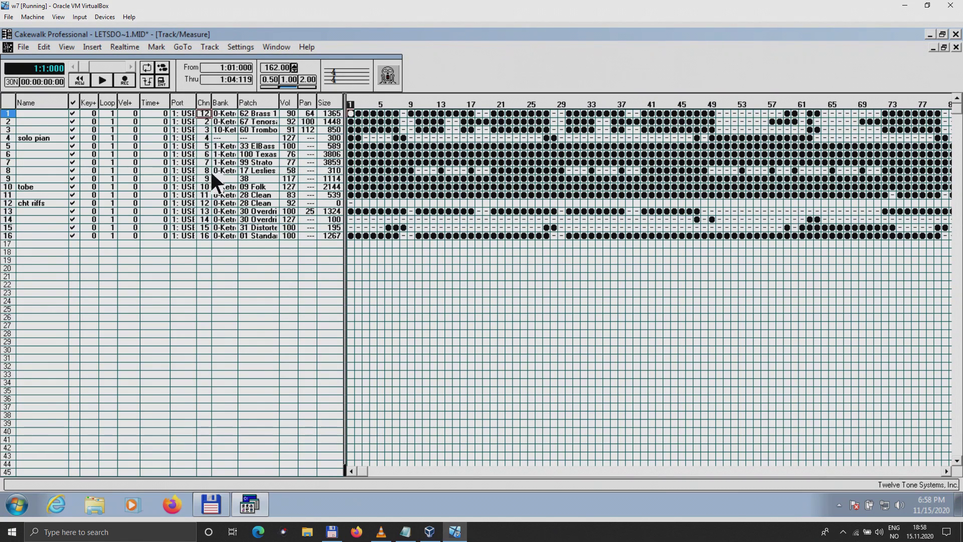
{"action": "left_click", "coordinate": [203, 203]}
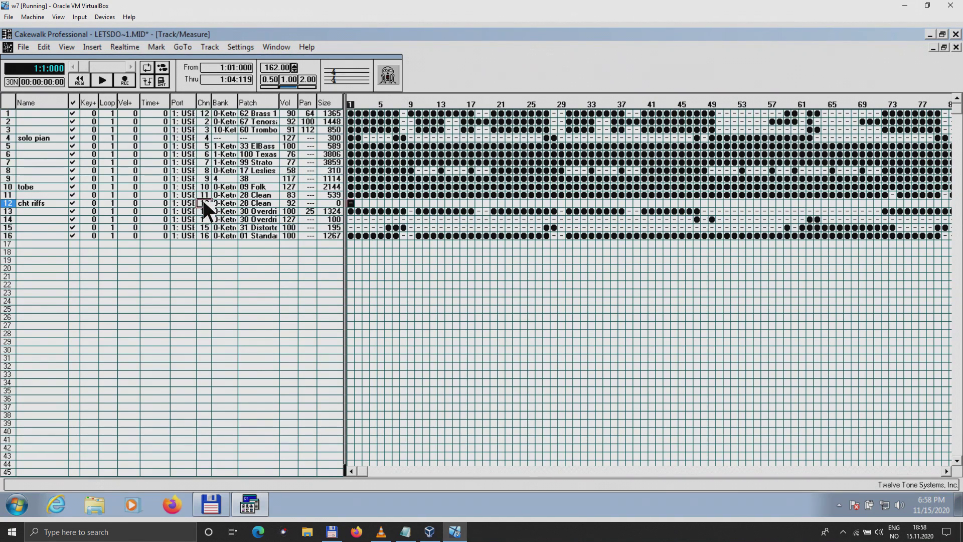
{"action": "left_click", "coordinate": [203, 201]}
{"action": "left_click", "coordinate": [11, 202]}
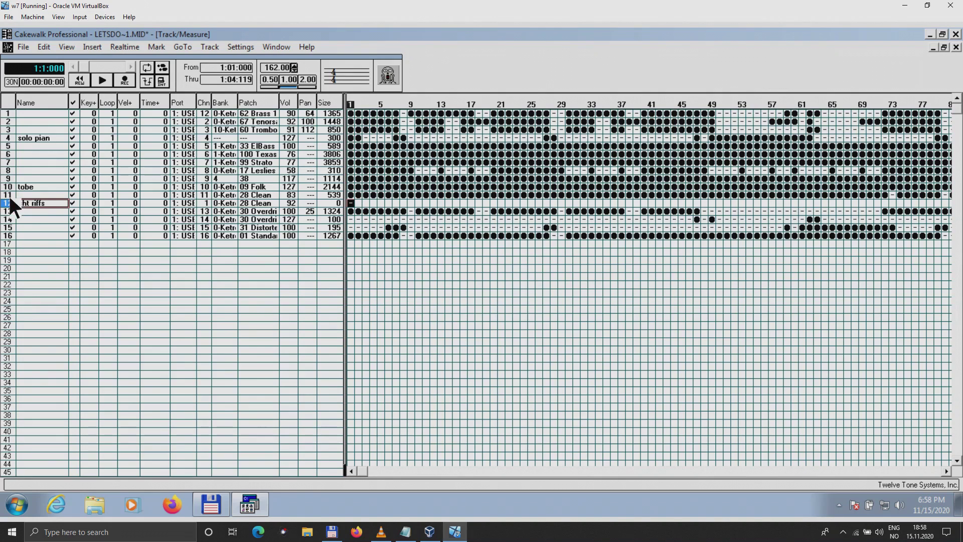
{"action": "left_click", "coordinate": [350, 202]}
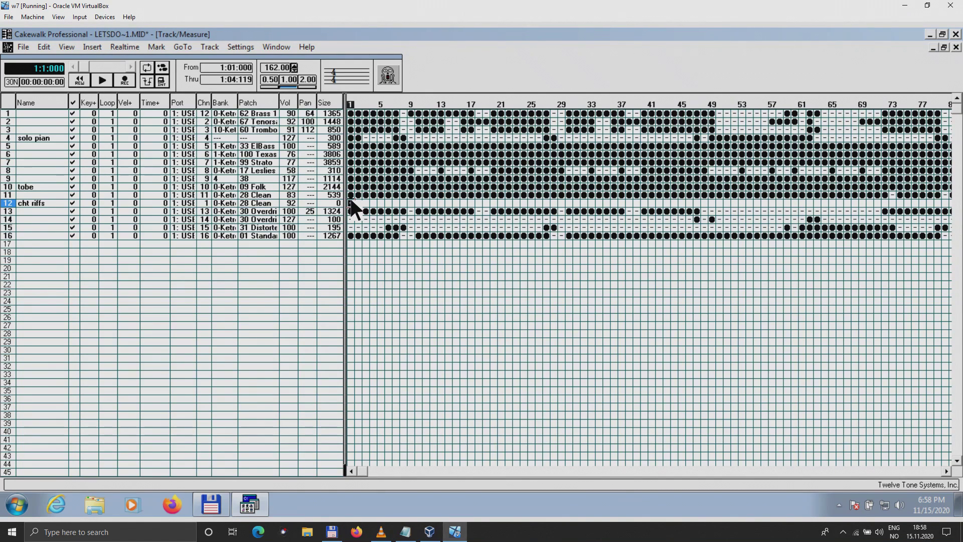
Open track 12's event list full-size and insert a new event at 2:1:000.
{"action": "double_click", "coordinate": [350, 201]}
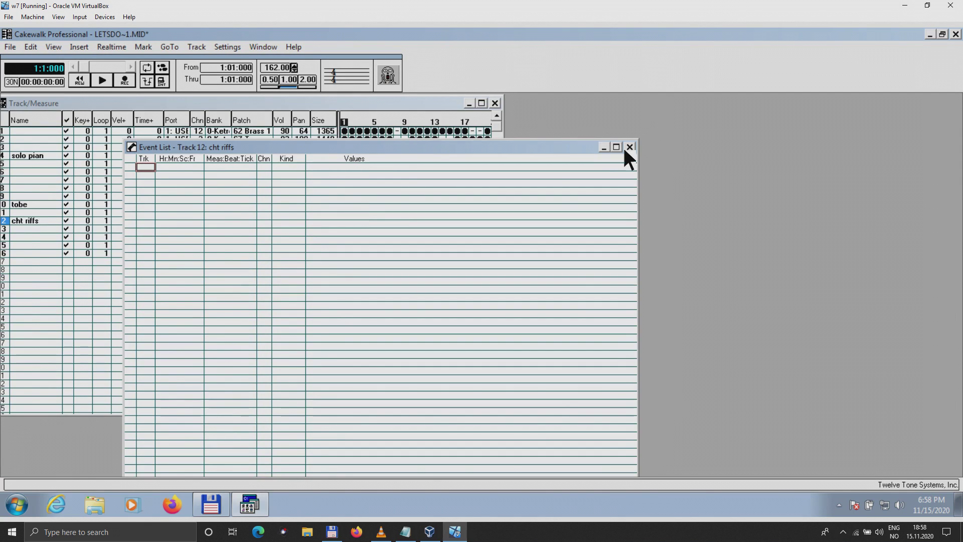
{"action": "left_click", "coordinate": [620, 147]}
{"action": "left_click", "coordinate": [140, 105]}
{"action": "left_click", "coordinate": [116, 106]}
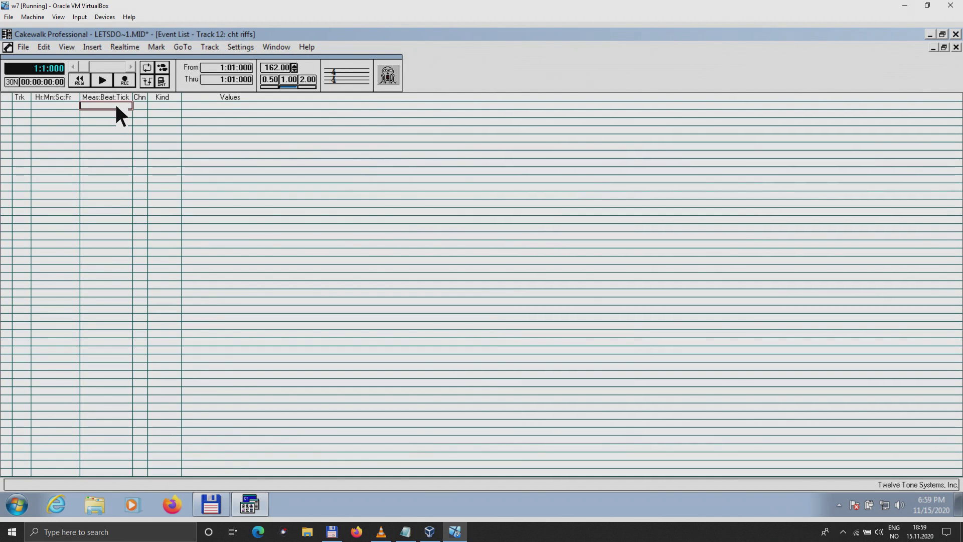
{"action": "key", "text": "Insert"}
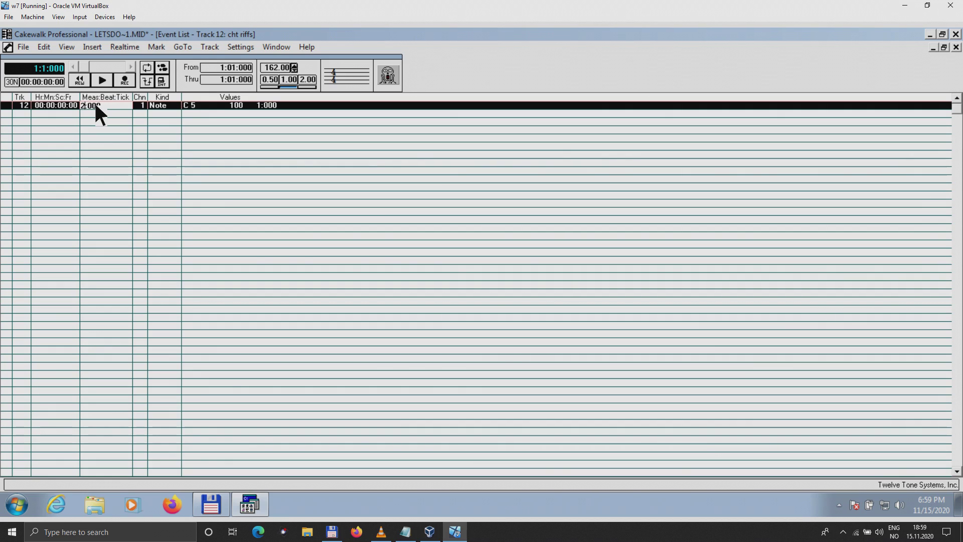
{"action": "key", "text": "Return"}
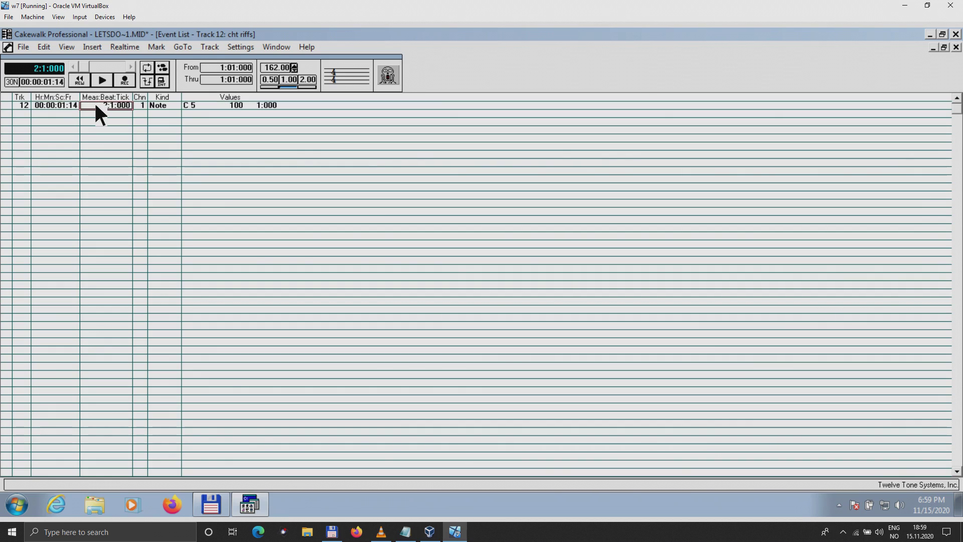
{"action": "double_click", "coordinate": [159, 105]}
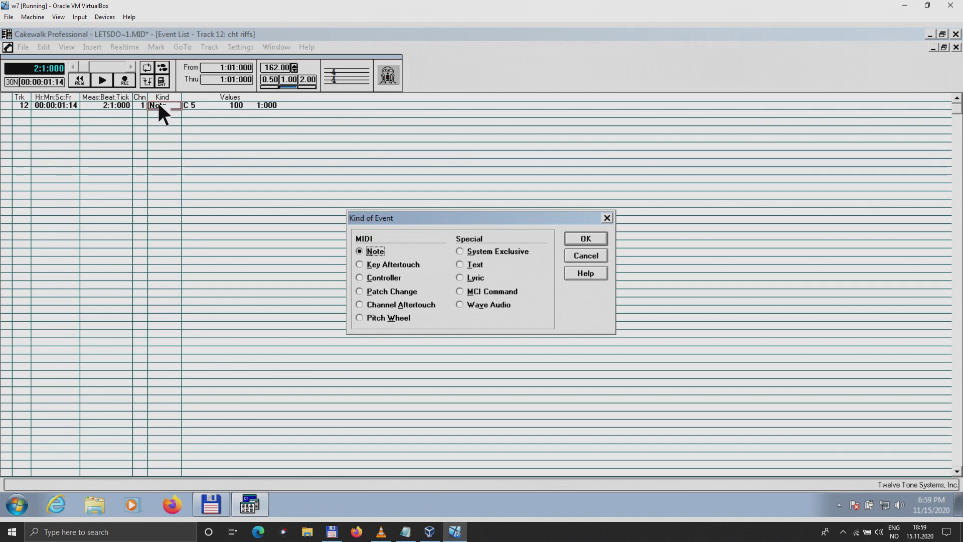
Change the event at 2:1:000 into a Patch Change with bank 0.
{"action": "left_click", "coordinate": [360, 289]}
{"action": "left_click", "coordinate": [583, 239]}
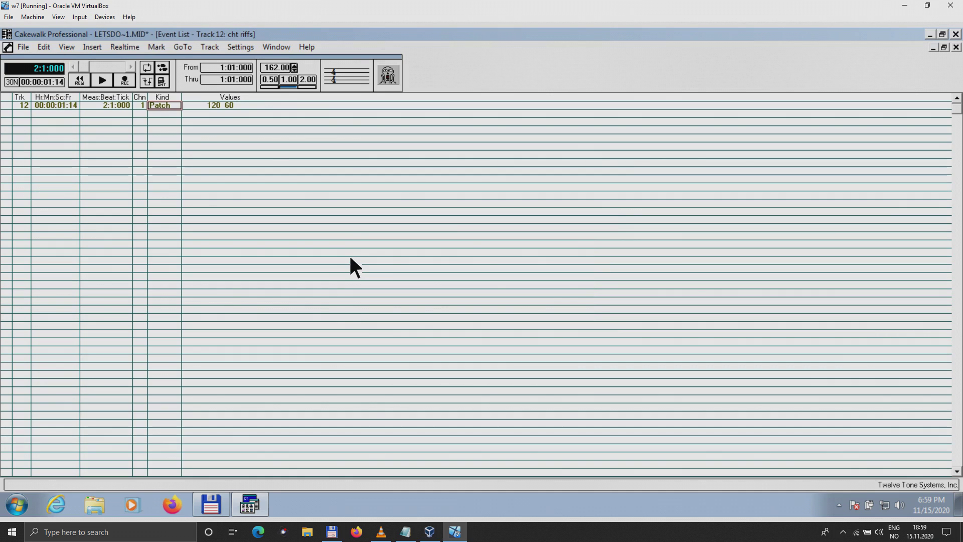
{"action": "left_click", "coordinate": [209, 104]}
{"action": "type", "text": "0"}
{"action": "key", "text": "Return"}
Choose patch 24 Accordeon in the Bank/Patch Change list.
{"action": "double_click", "coordinate": [237, 105]}
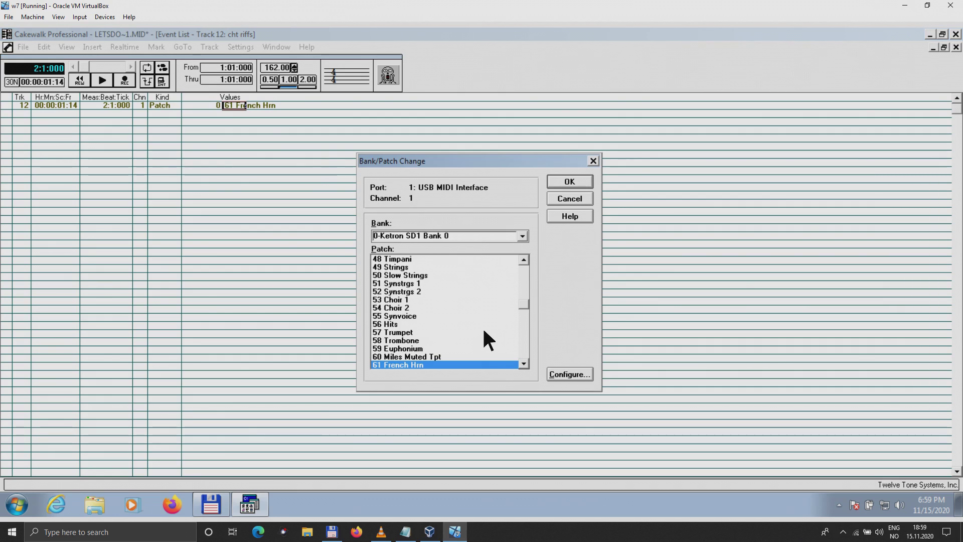
{"action": "scroll", "coordinate": [522, 259], "scroll_direction": "up", "scroll_amount": 9}
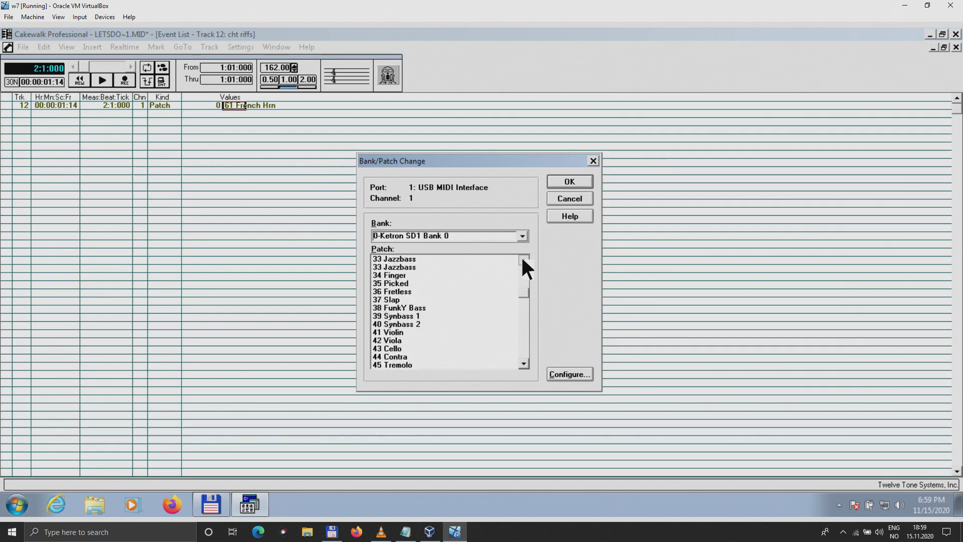
{"action": "left_click", "coordinate": [522, 259]}
{"action": "double_click", "coordinate": [398, 283]}
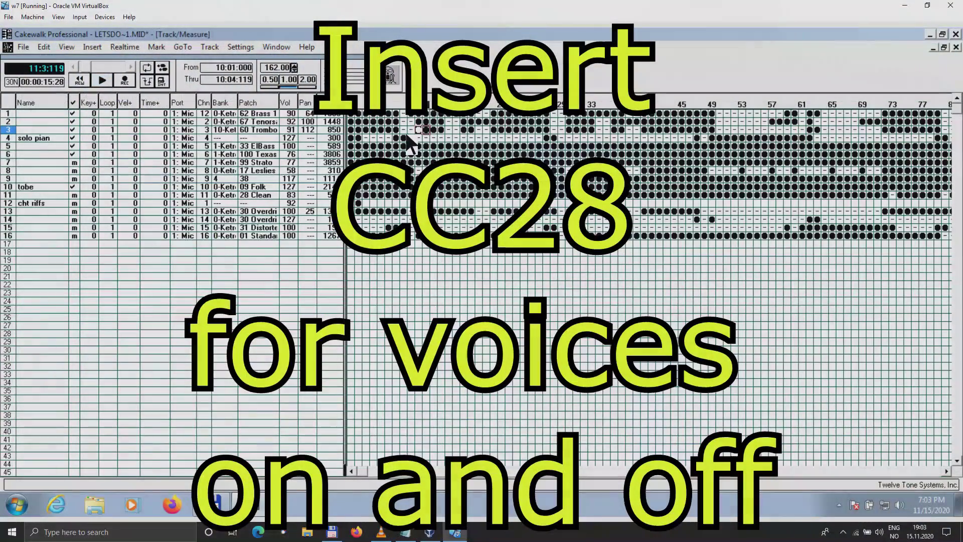
Play the song twice from track 12's measure 8, then select measure 9 and restore the window.
{"action": "left_click", "coordinate": [404, 203]}
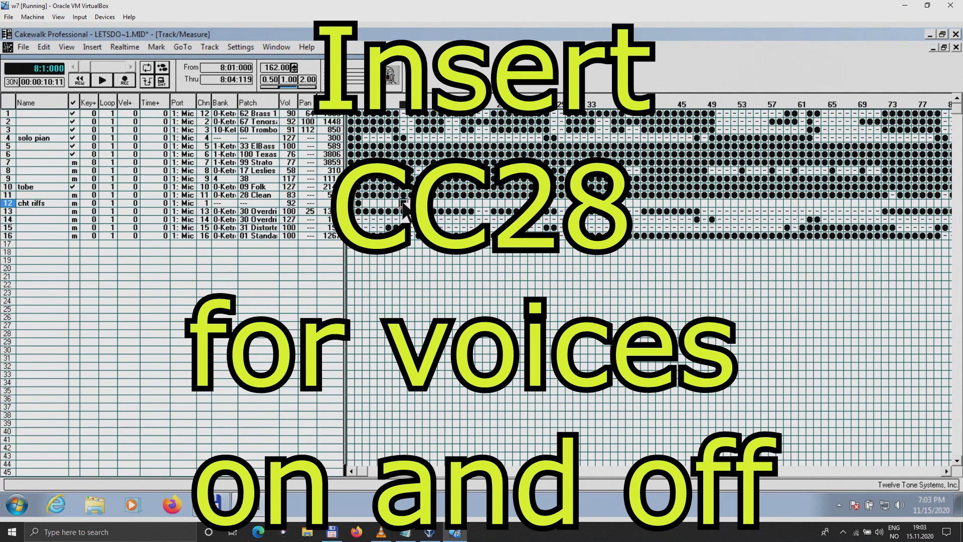
{"action": "key", "text": "space"}
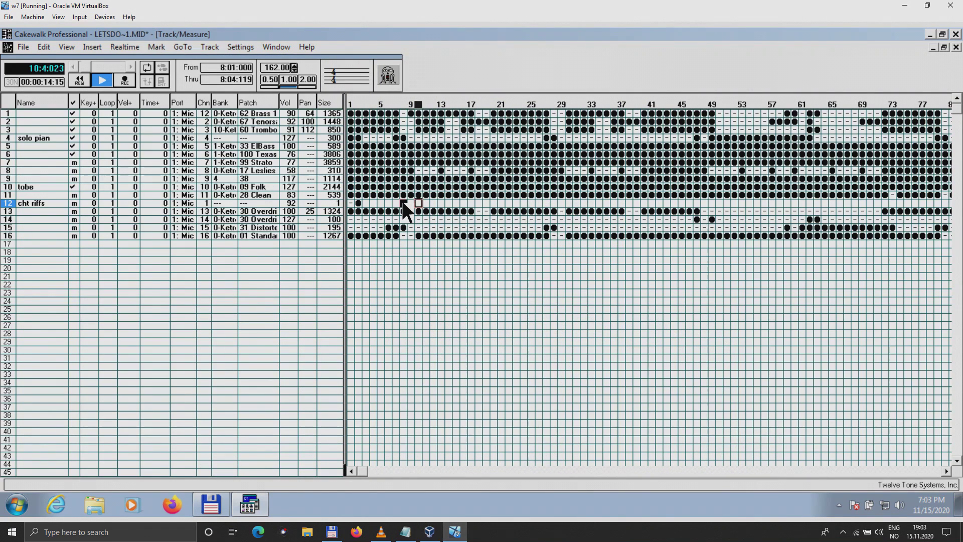
{"action": "left_click", "coordinate": [410, 203]}
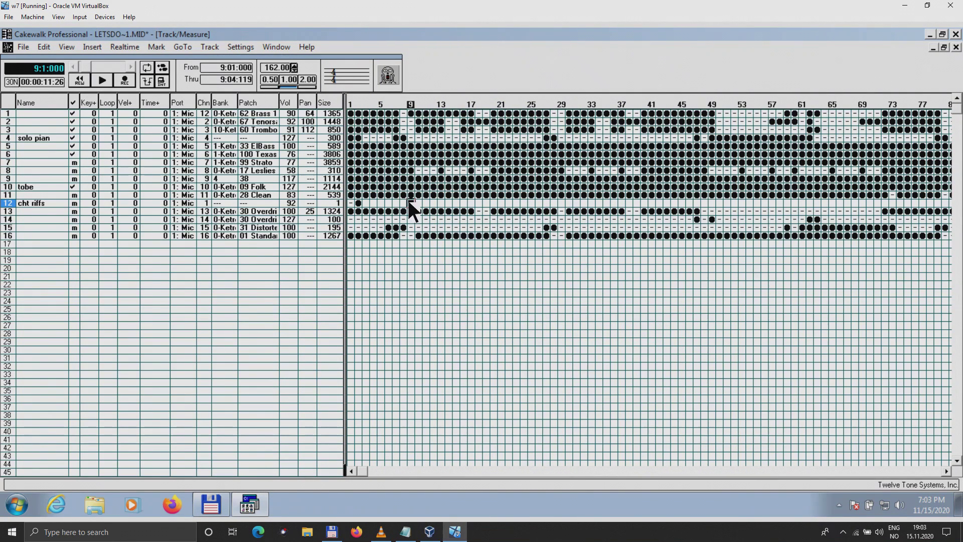
{"action": "left_click", "coordinate": [402, 202]}
{"action": "key", "text": "space"}
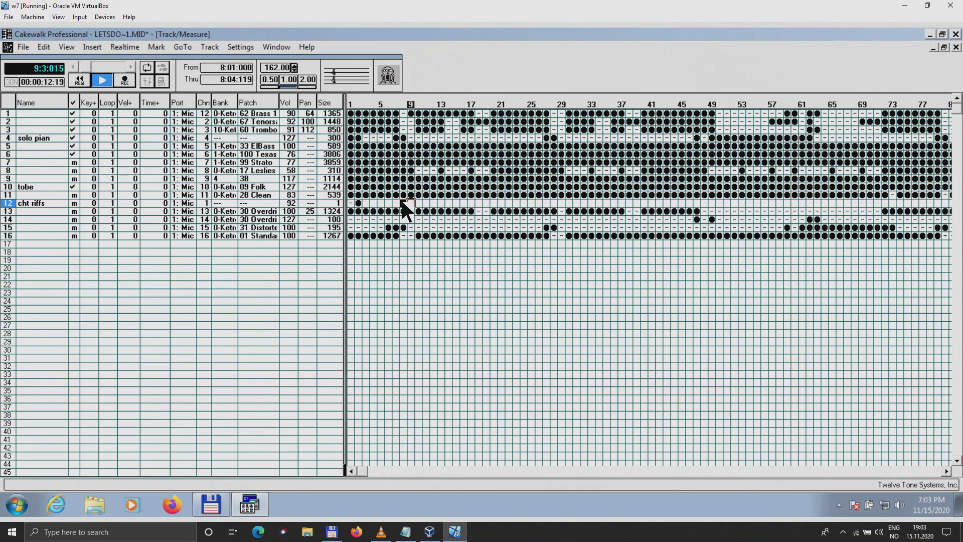
{"action": "key", "text": "space"}
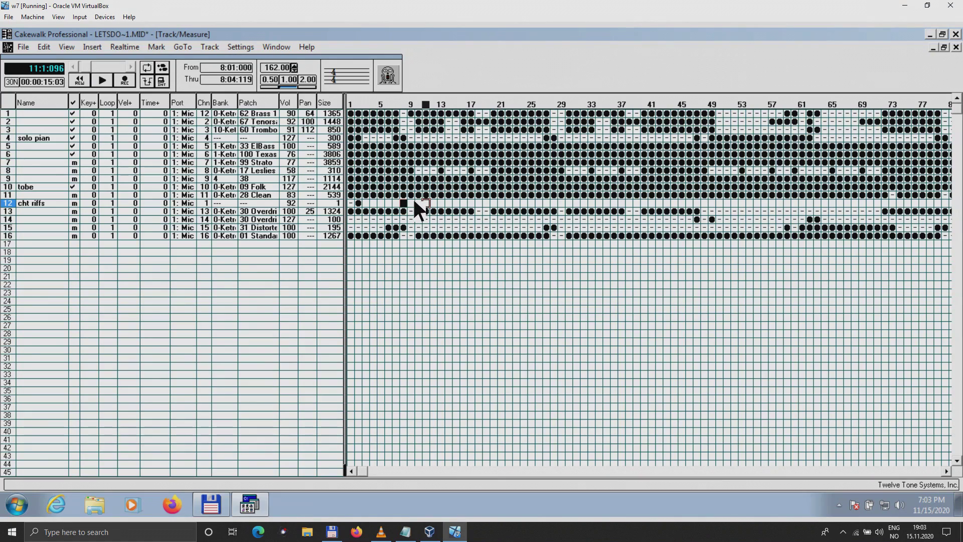
{"action": "left_click", "coordinate": [411, 202]}
{"action": "key", "text": "ctrl+F5"}
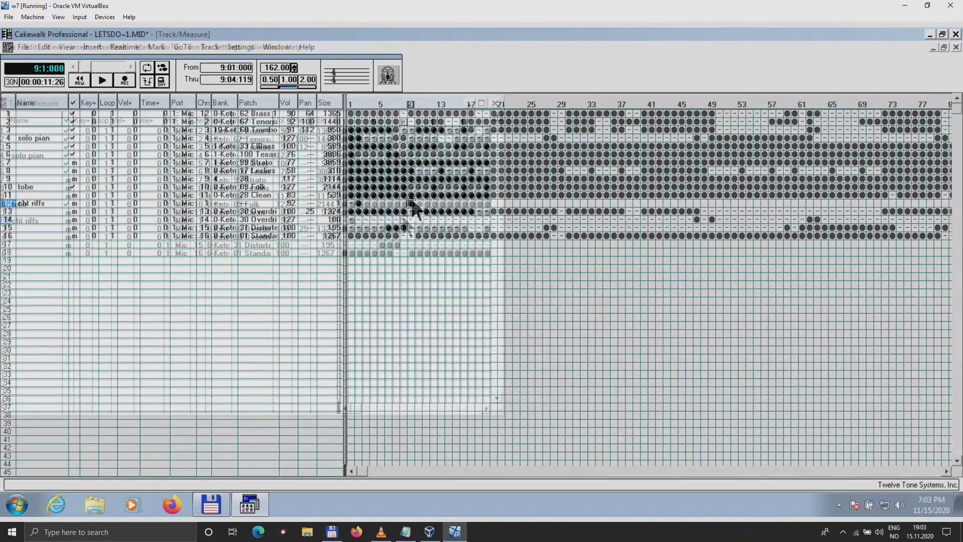
Open track 12's event list and make the event at 9:1:000 a Controller.
{"action": "double_click", "coordinate": [404, 217]}
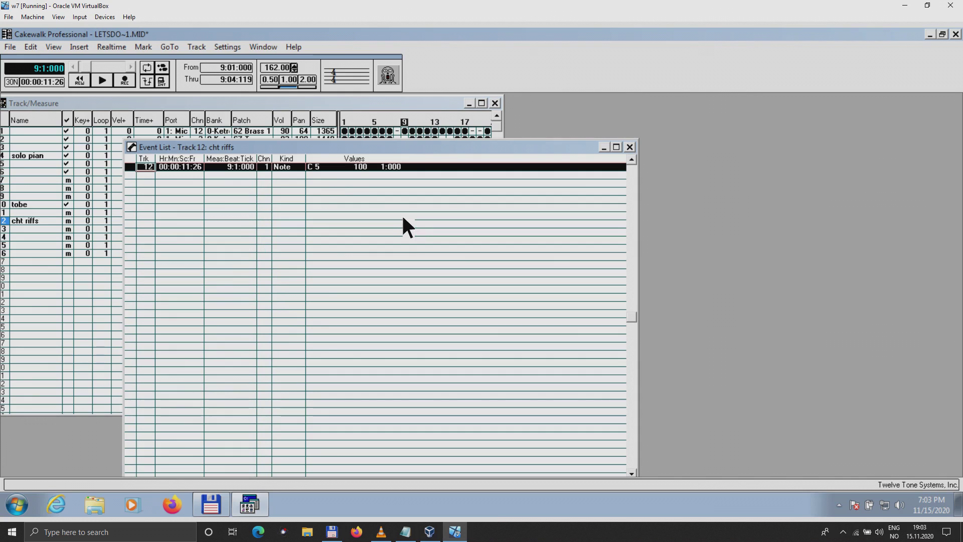
{"action": "left_click", "coordinate": [290, 167]}
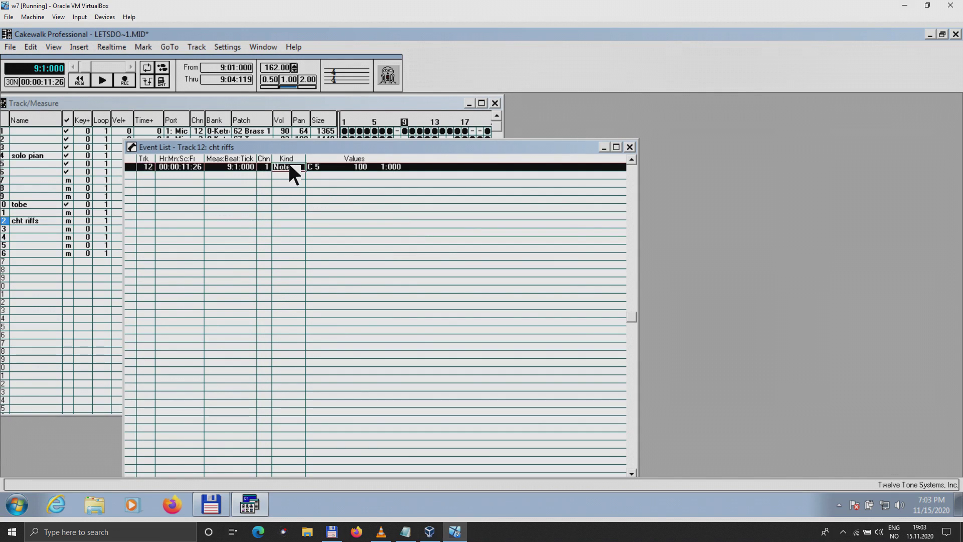
{"action": "key", "text": "Return"}
{"action": "key", "text": "Down"}
{"action": "key", "text": "Down"}
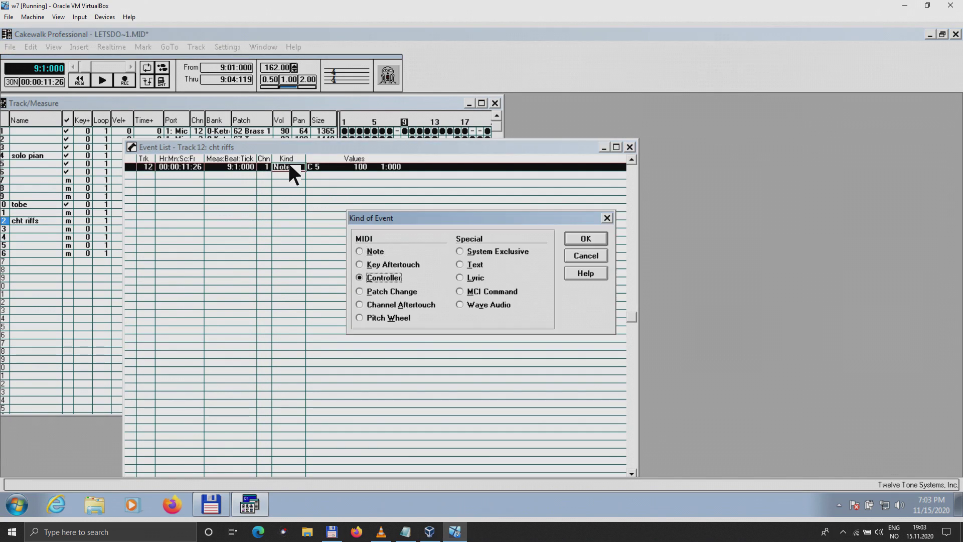
{"action": "key", "text": "Return"}
Set the controller number to 28 and begin editing its value.
{"action": "left_click", "coordinate": [311, 167]}
{"action": "type", "text": "2"}
{"action": "key", "text": "Return"}
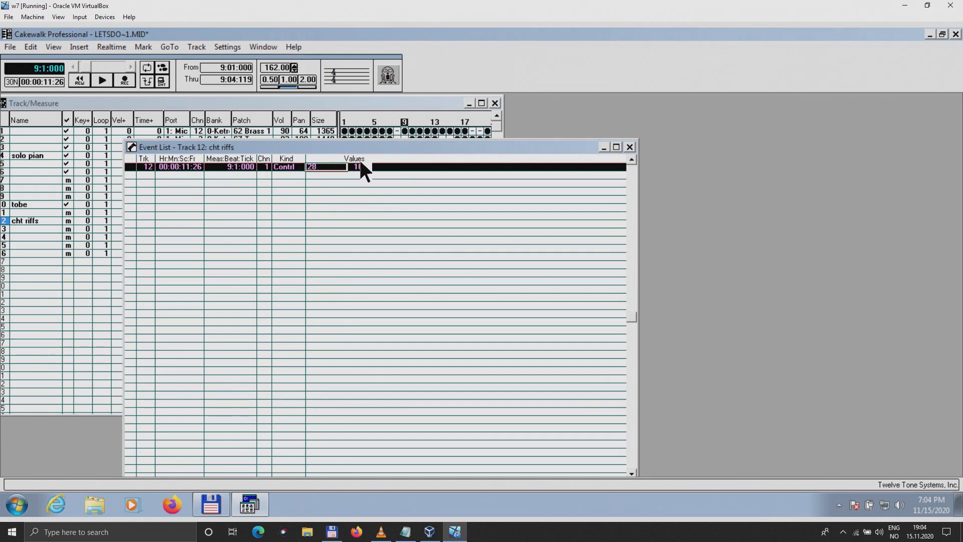
{"action": "left_click", "coordinate": [362, 166]}
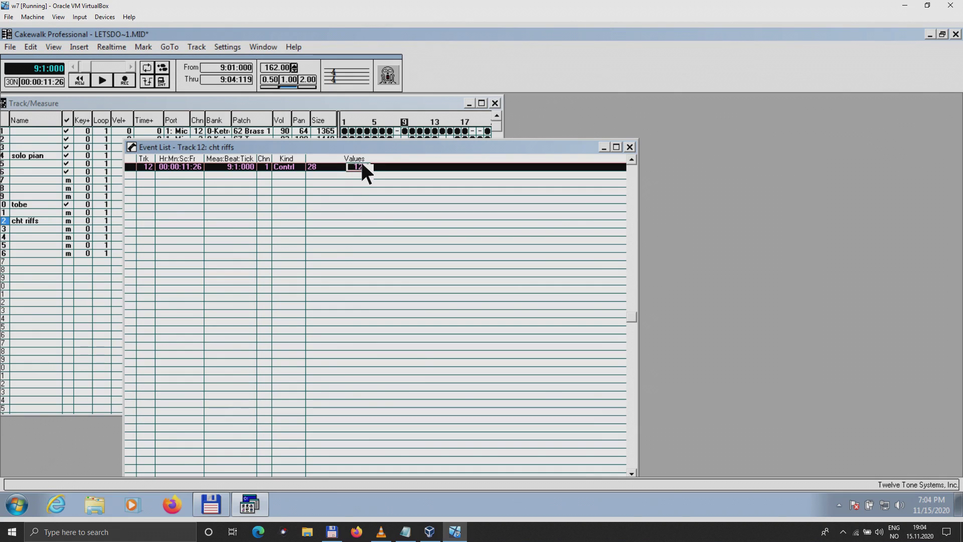
Close the event list, maximize Track/Measure, and play from track 12's measure 9 until 11:2:050.
{"action": "left_click", "coordinate": [629, 146]}
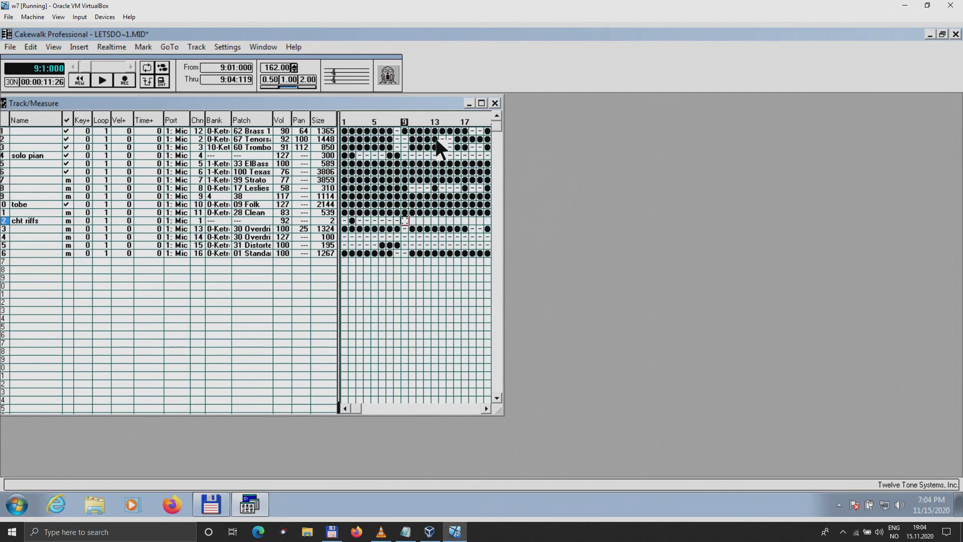
{"action": "left_click", "coordinate": [482, 103]}
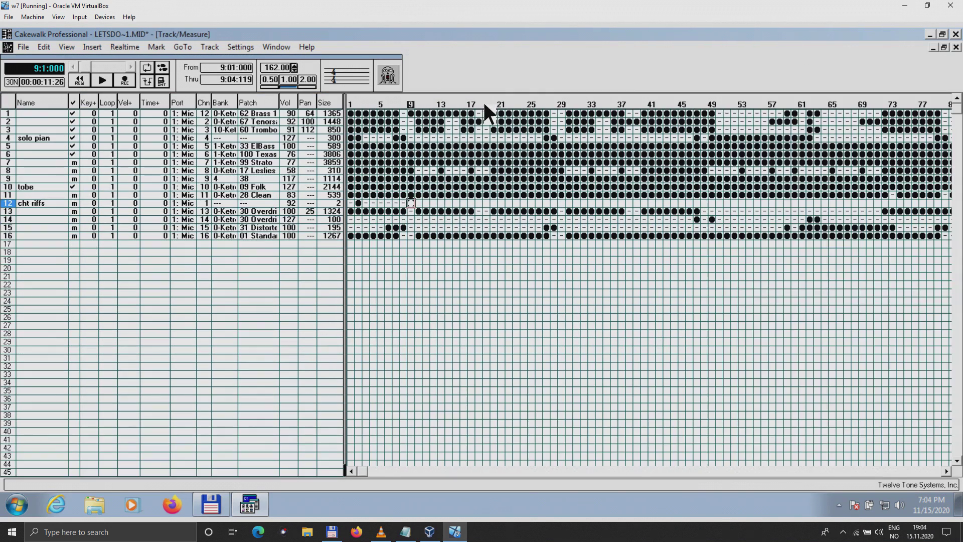
{"action": "left_click", "coordinate": [409, 200]}
{"action": "key", "text": "space"}
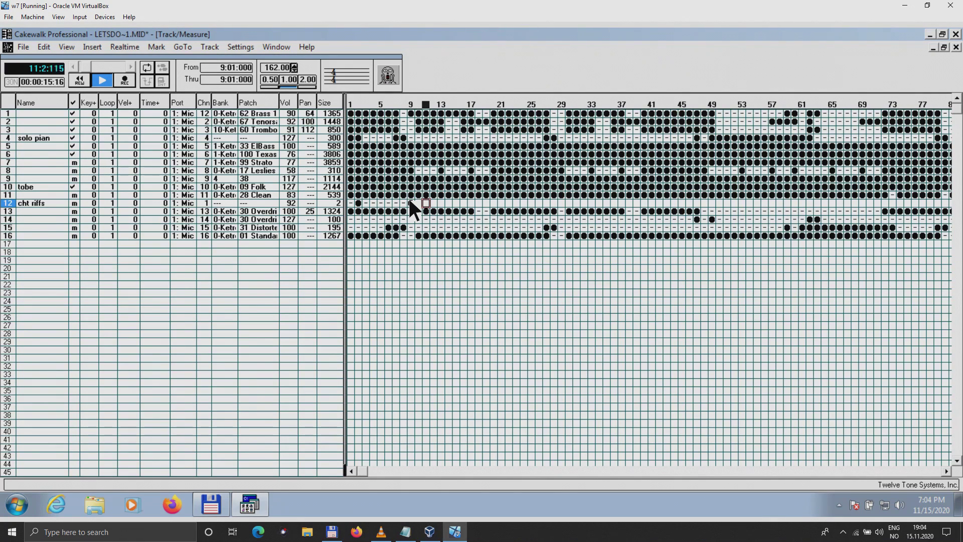
{"action": "key", "text": "space"}
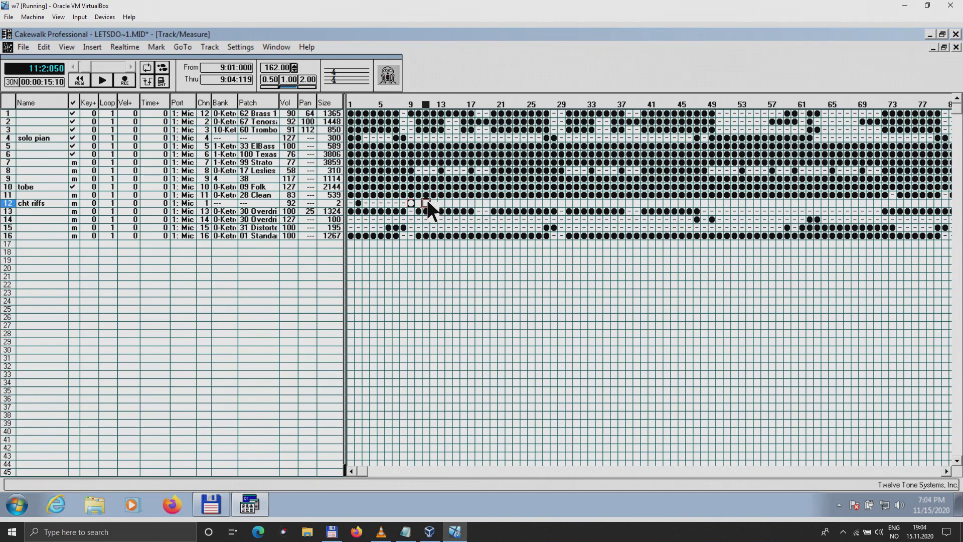
Insert a controller 28 event with value 0 at 11:2:050 on track 12, then close the list.
{"action": "double_click", "coordinate": [427, 203]}
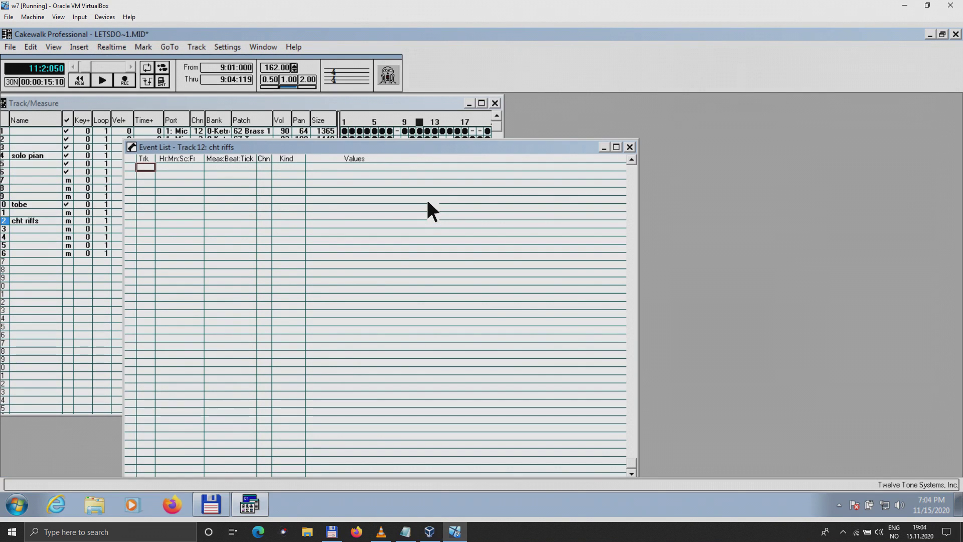
{"action": "key", "text": "Insert"}
{"action": "left_click", "coordinate": [283, 166]}
{"action": "double_click", "coordinate": [283, 166]}
{"action": "key", "text": "Down"}
{"action": "key", "text": "Down"}
{"action": "key", "text": "Return"}
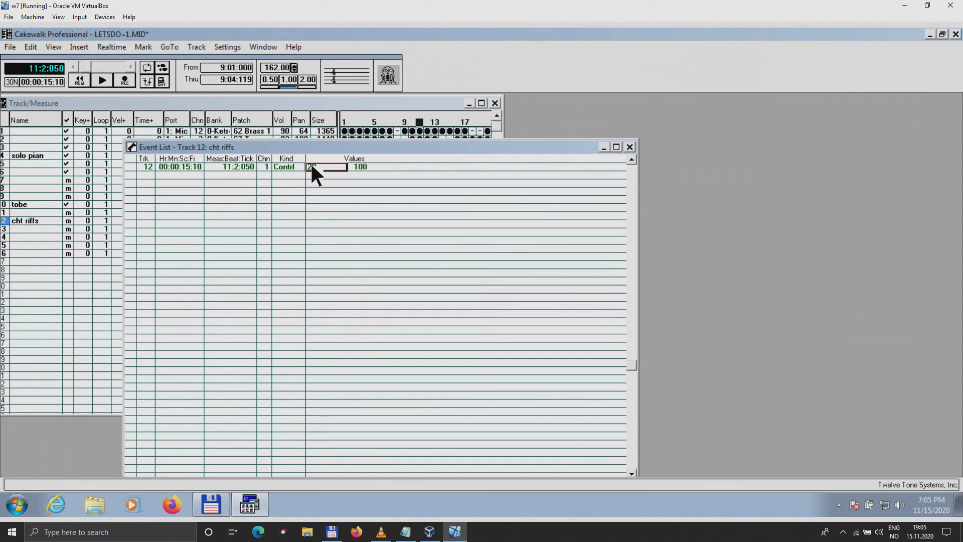
{"action": "left_click", "coordinate": [358, 166]}
{"action": "left_click", "coordinate": [630, 146]}
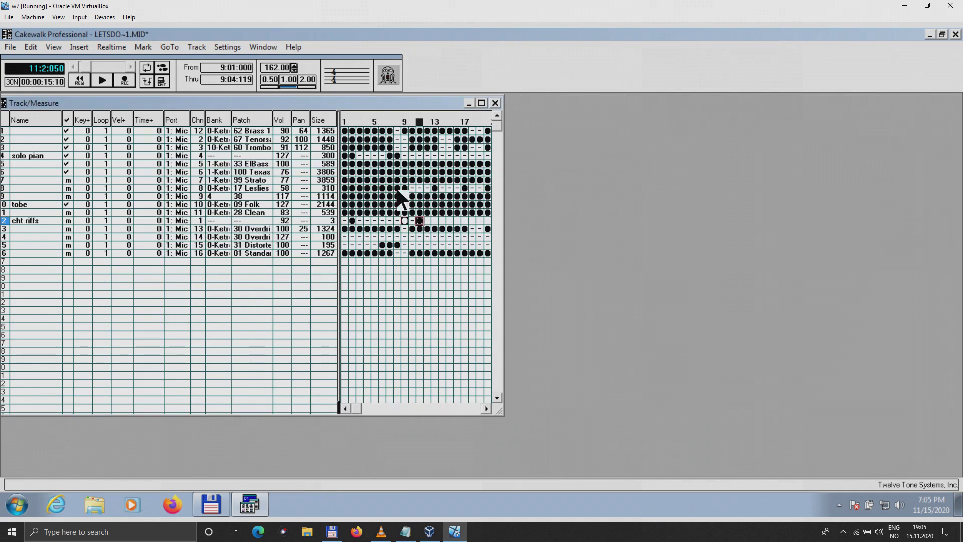
Maximize the Track/Measure view and play the song from track 12's measure 10.
{"action": "left_click", "coordinate": [481, 103]}
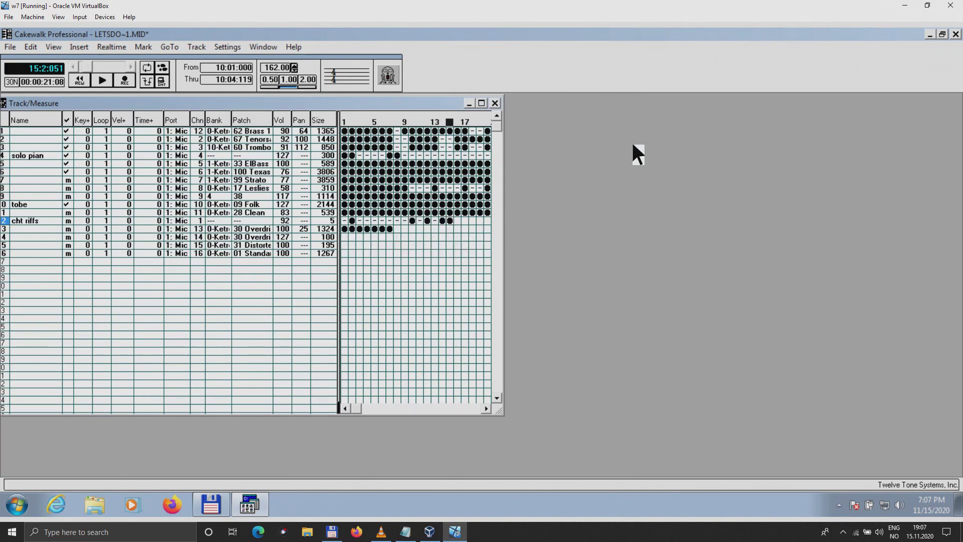
{"action": "left_click", "coordinate": [411, 221]}
{"action": "key", "text": "space"}
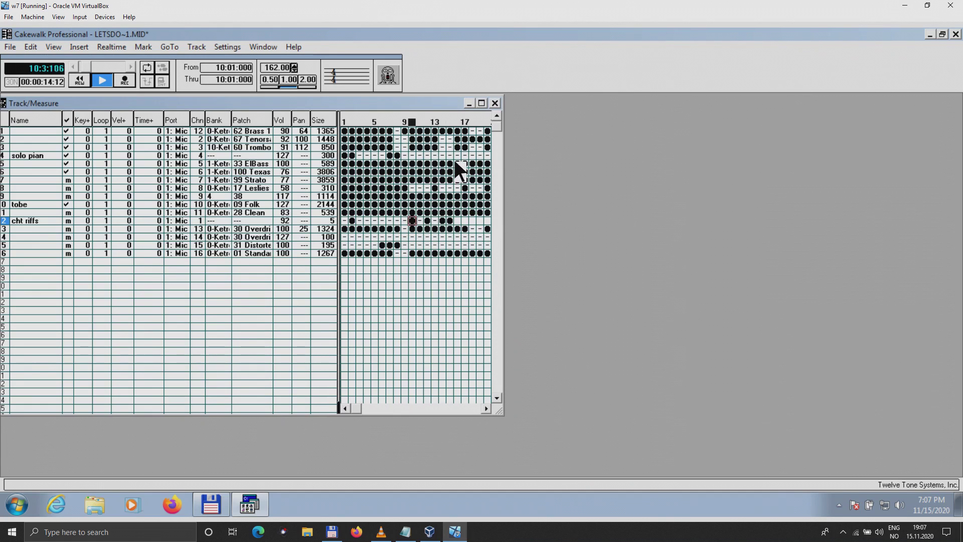
{"action": "left_click", "coordinate": [483, 101]}
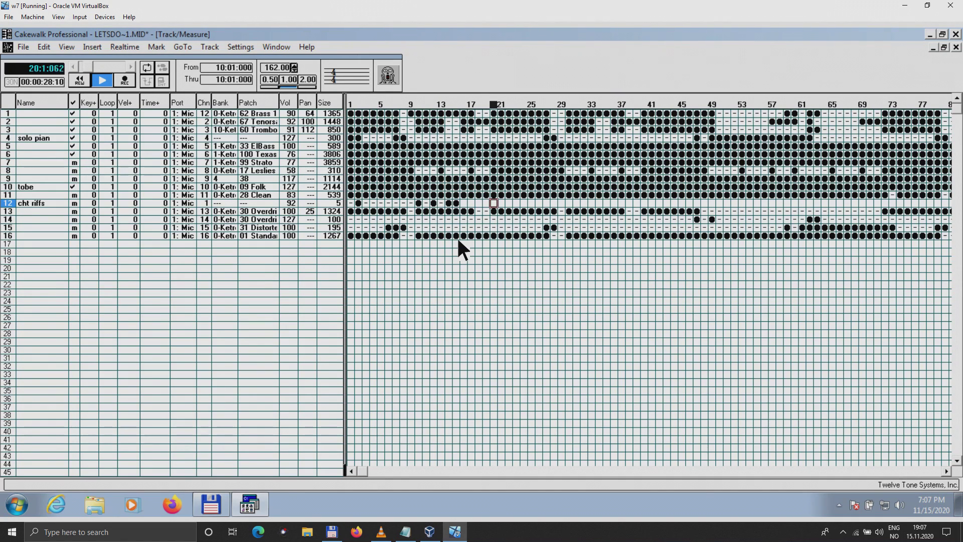
Audition the song twice from track 12's measure 15, then open the event list at measure 17.
{"action": "key", "text": "space"}
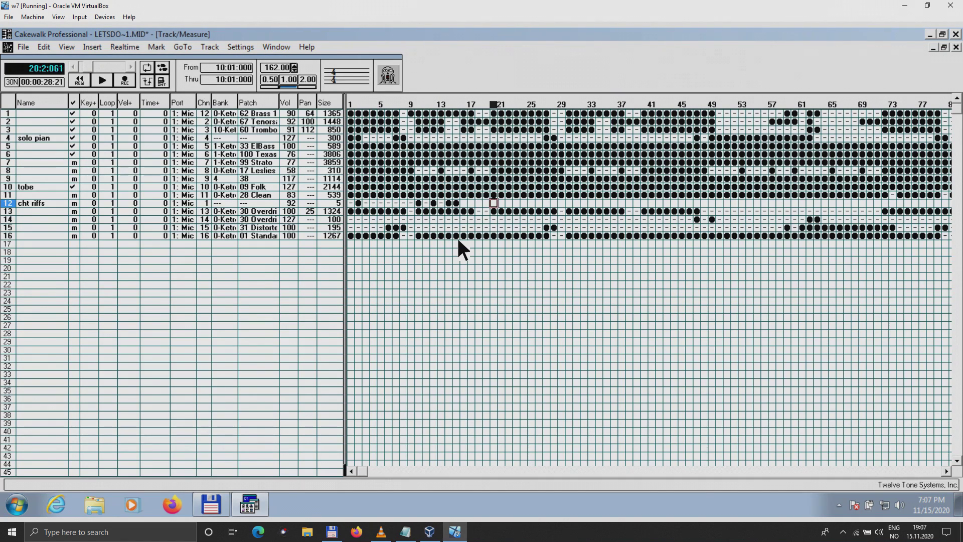
{"action": "left_click", "coordinate": [472, 202]}
{"action": "left_click", "coordinate": [455, 201]}
{"action": "key", "text": "space"}
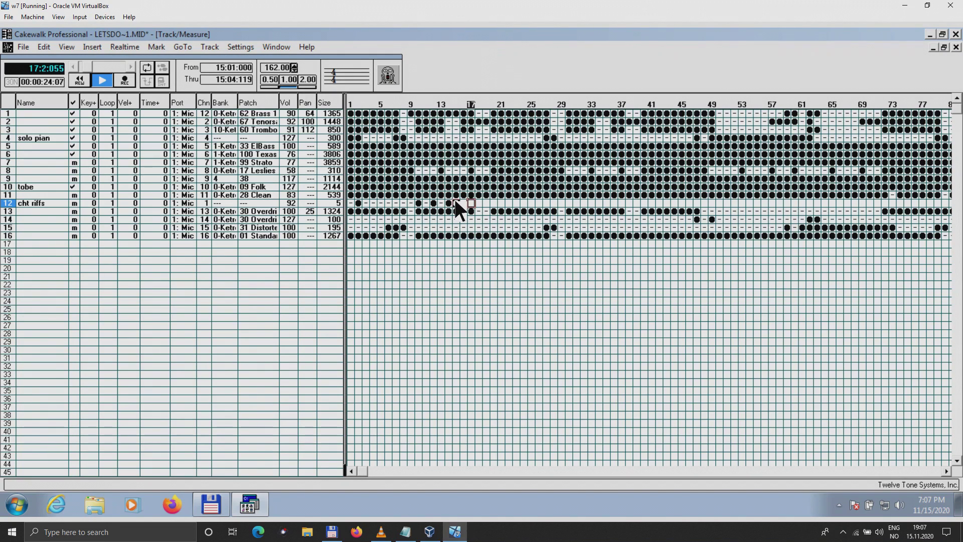
{"action": "key", "text": "space"}
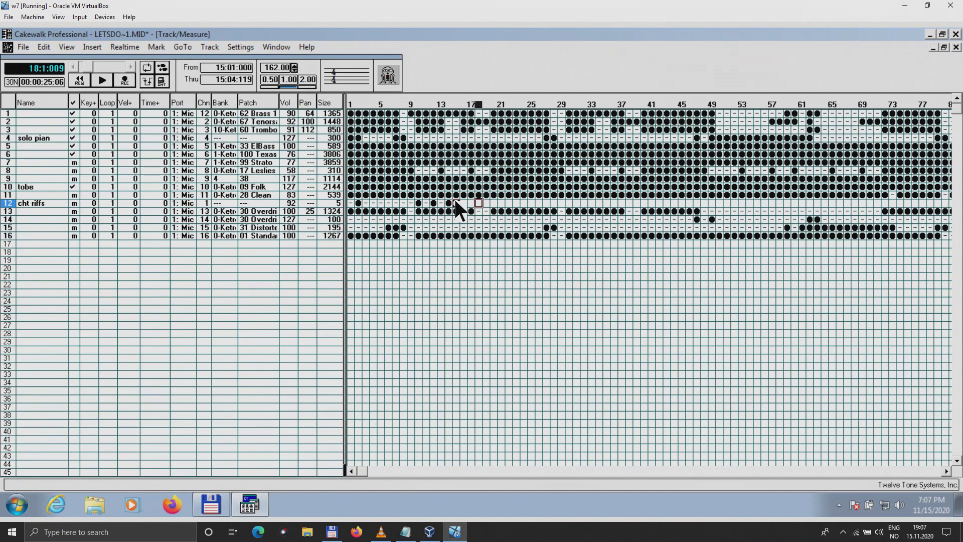
{"action": "left_click", "coordinate": [471, 203]}
{"action": "left_click", "coordinate": [456, 200]}
{"action": "key", "text": "space"}
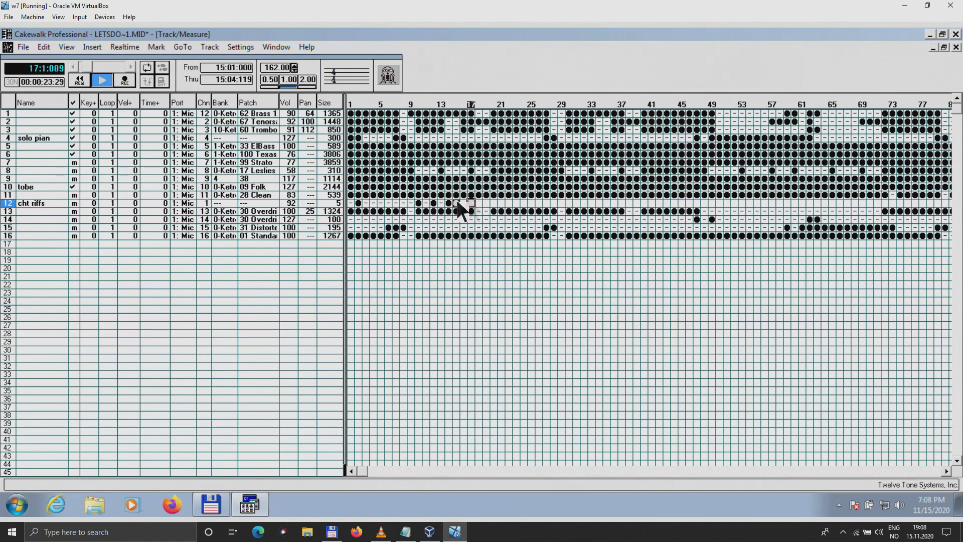
{"action": "double_click", "coordinate": [471, 203]}
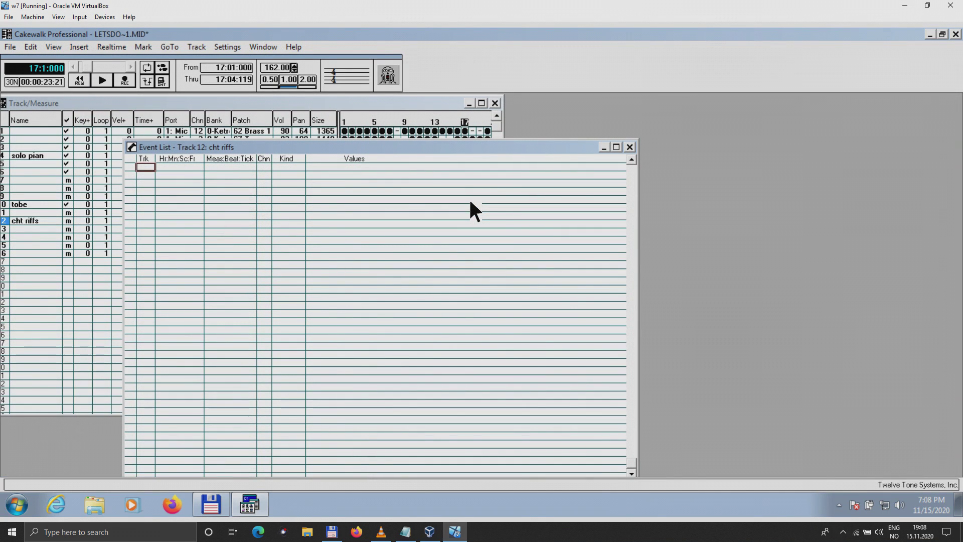
Insert a controller 28 event with value 127 at 17:1:000 on track 12, then close the Event List.
{"action": "key", "text": "Insert"}
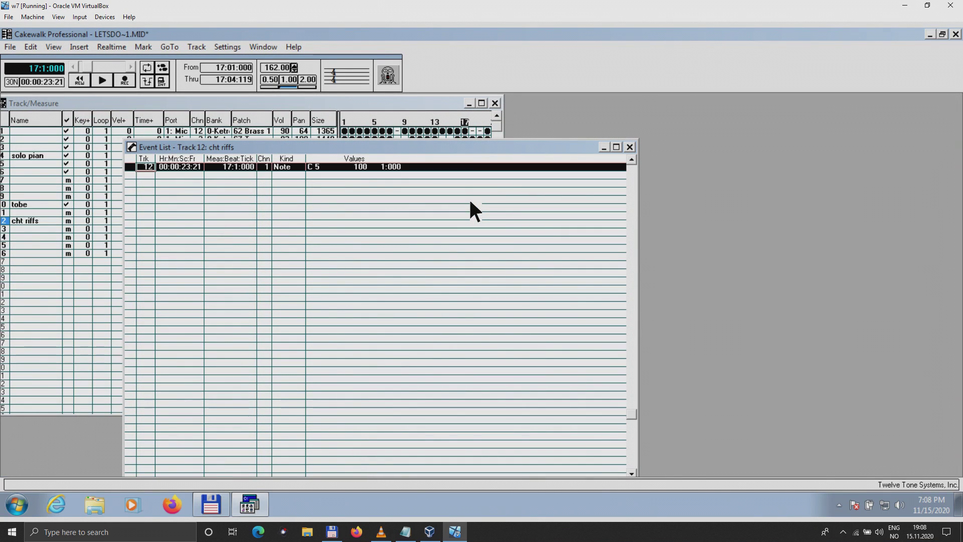
{"action": "double_click", "coordinate": [281, 167]}
{"action": "left_click", "coordinate": [361, 277]}
{"action": "left_click", "coordinate": [584, 239]}
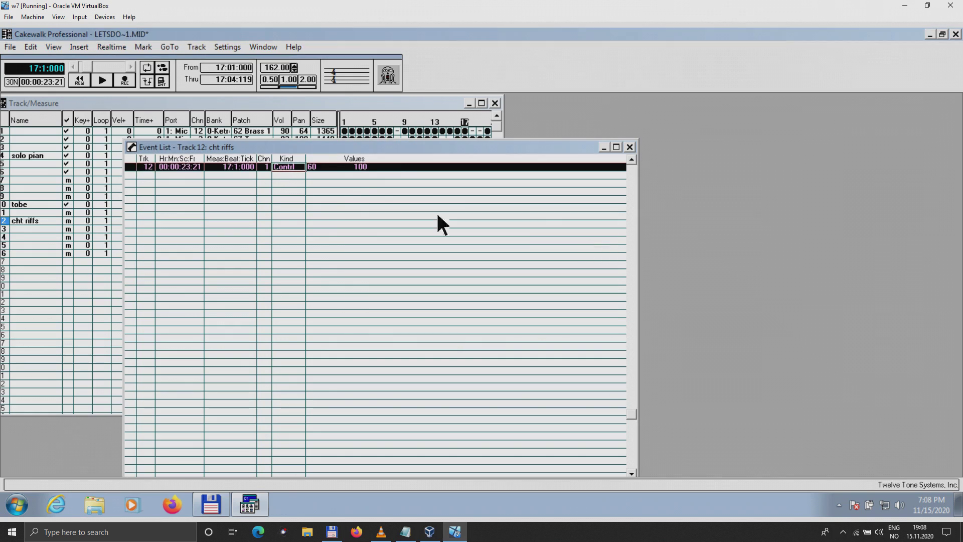
{"action": "left_click", "coordinate": [312, 166]}
{"action": "type", "text": "2"}
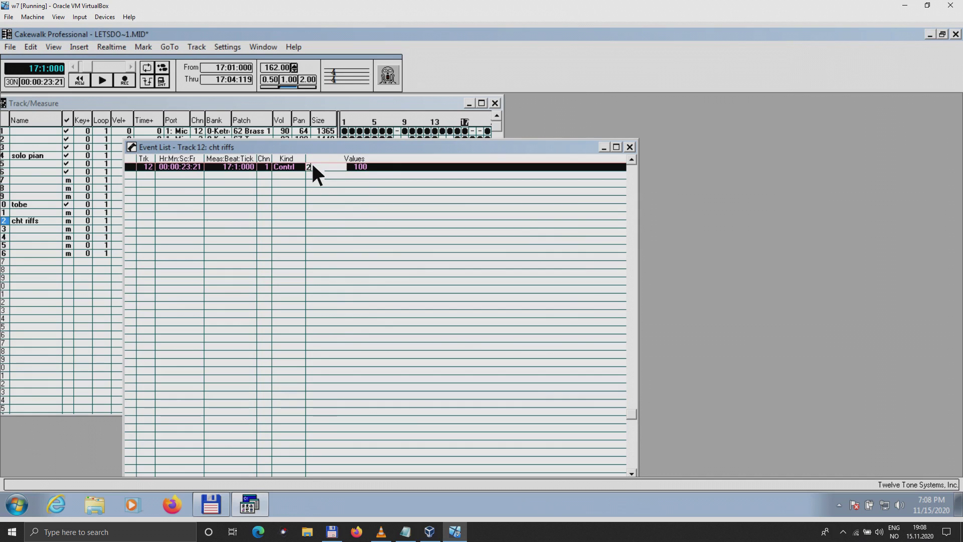
{"action": "type", "text": "8"}
{"action": "left_click", "coordinate": [360, 166]}
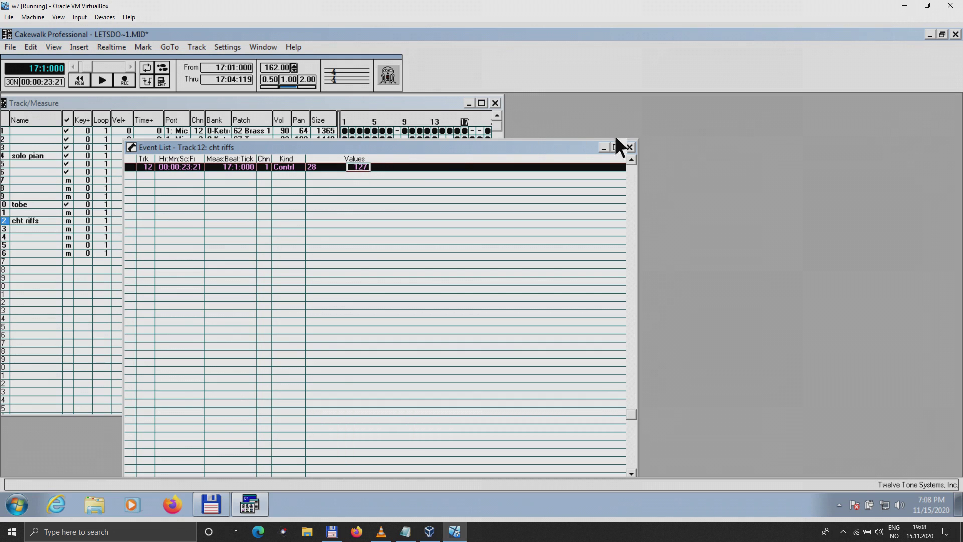
{"action": "left_click", "coordinate": [630, 147]}
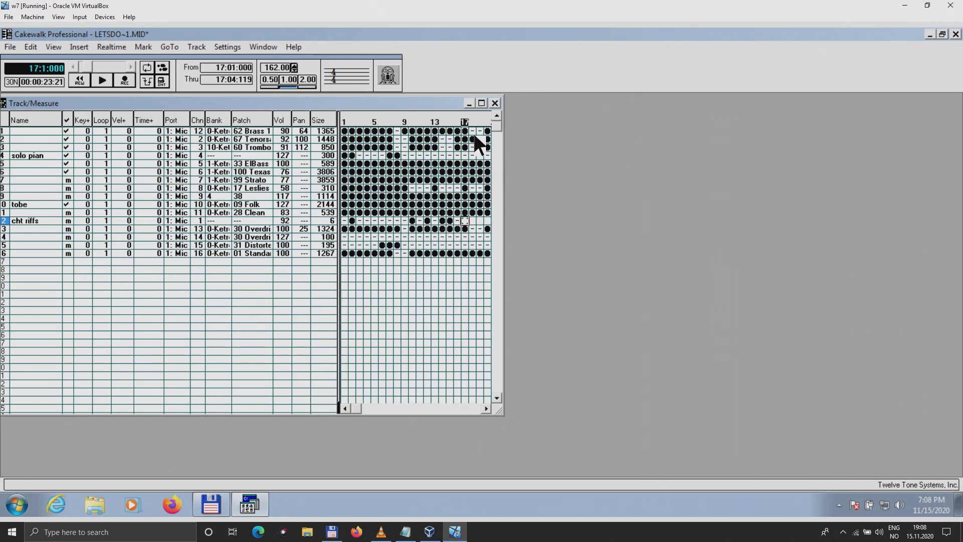
Save the song as TEST.MID and select USB MIDI Interface as the MIDI output device.
{"action": "left_click", "coordinate": [482, 102]}
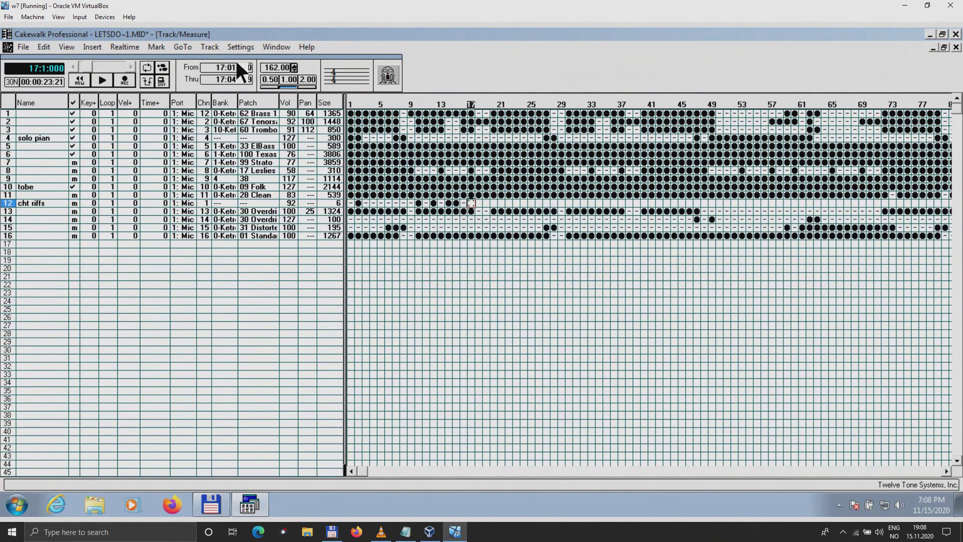
{"action": "left_click", "coordinate": [24, 48]}
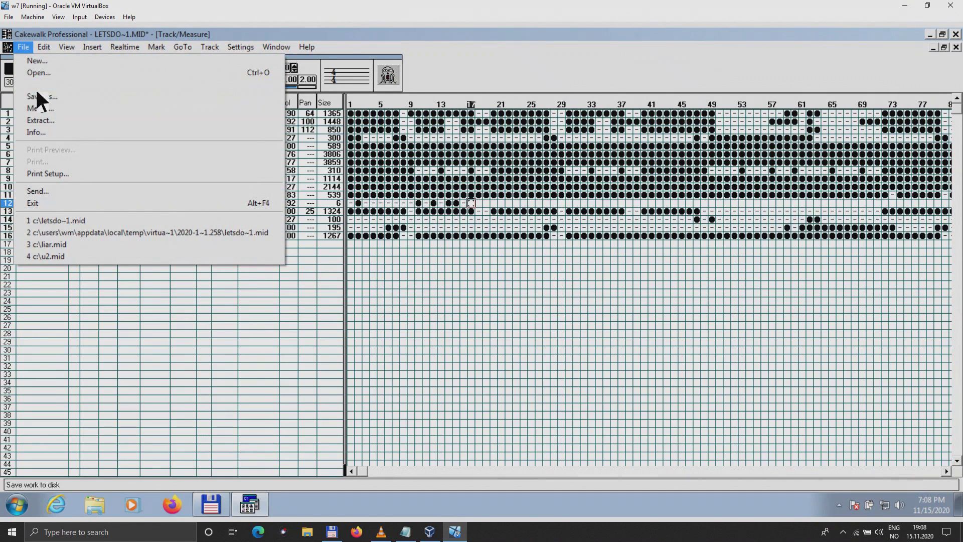
{"action": "left_click", "coordinate": [37, 94]}
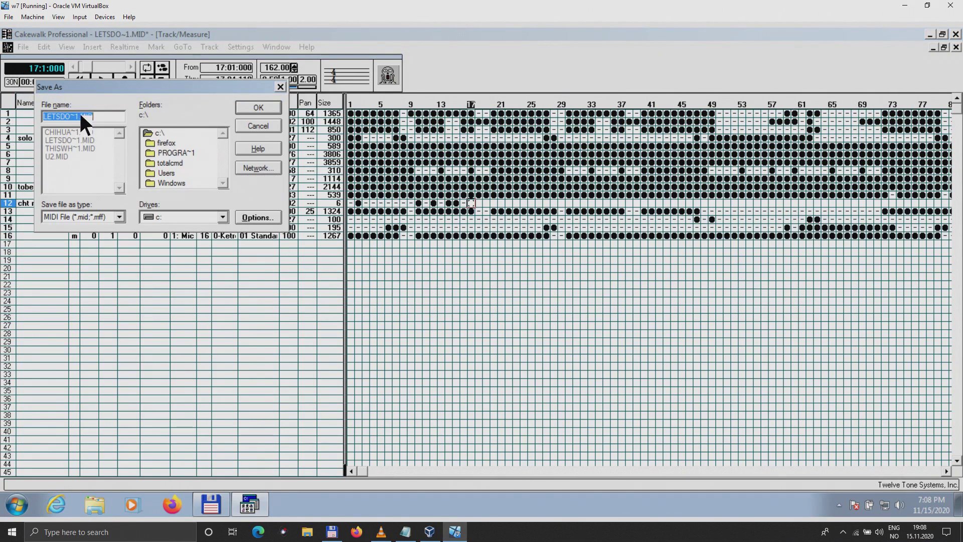
{"action": "type", "text": "test"}
{"action": "left_click", "coordinate": [247, 104]}
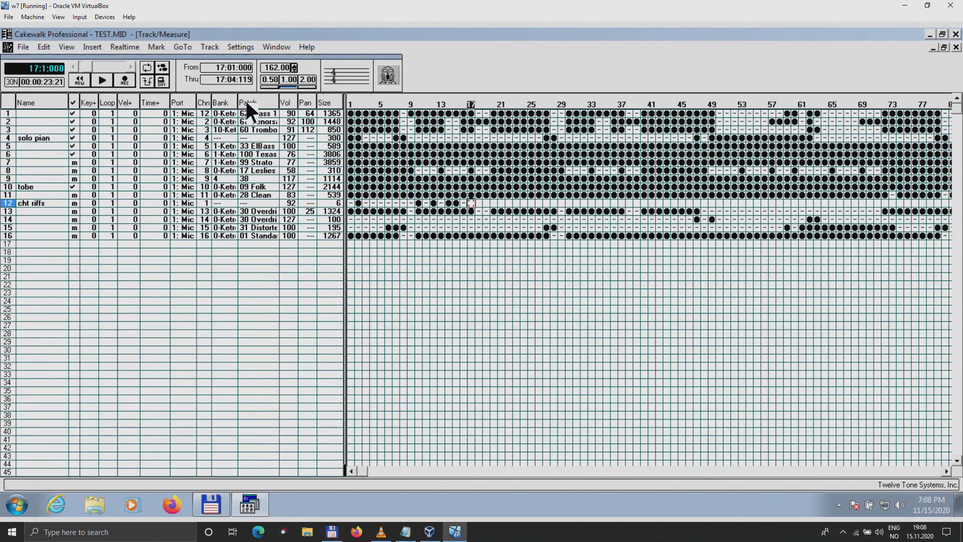
{"action": "left_click", "coordinate": [494, 223]}
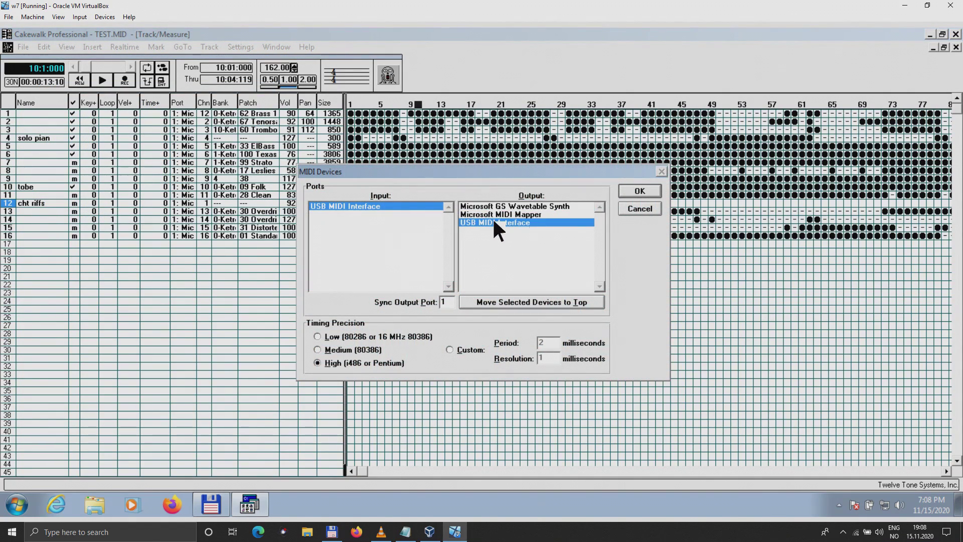
{"action": "left_click", "coordinate": [629, 190]}
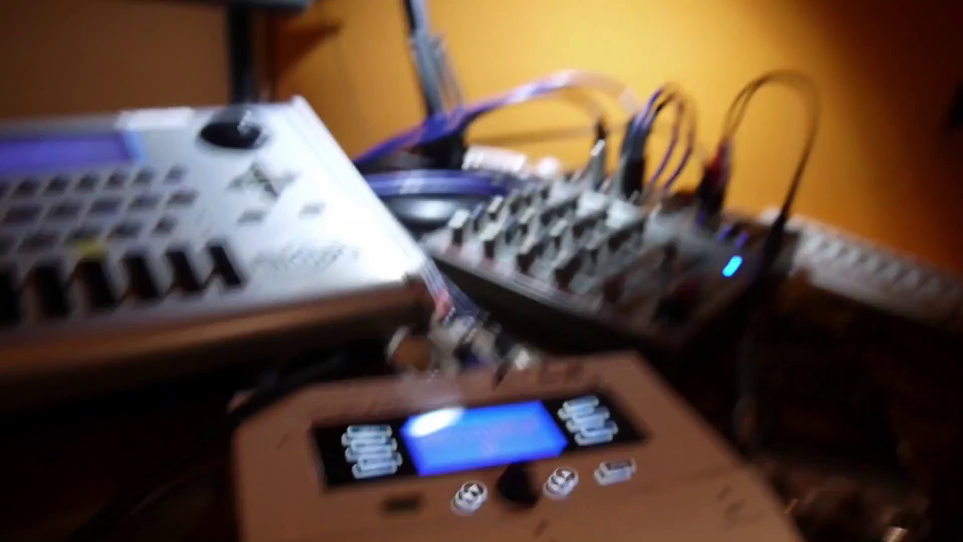